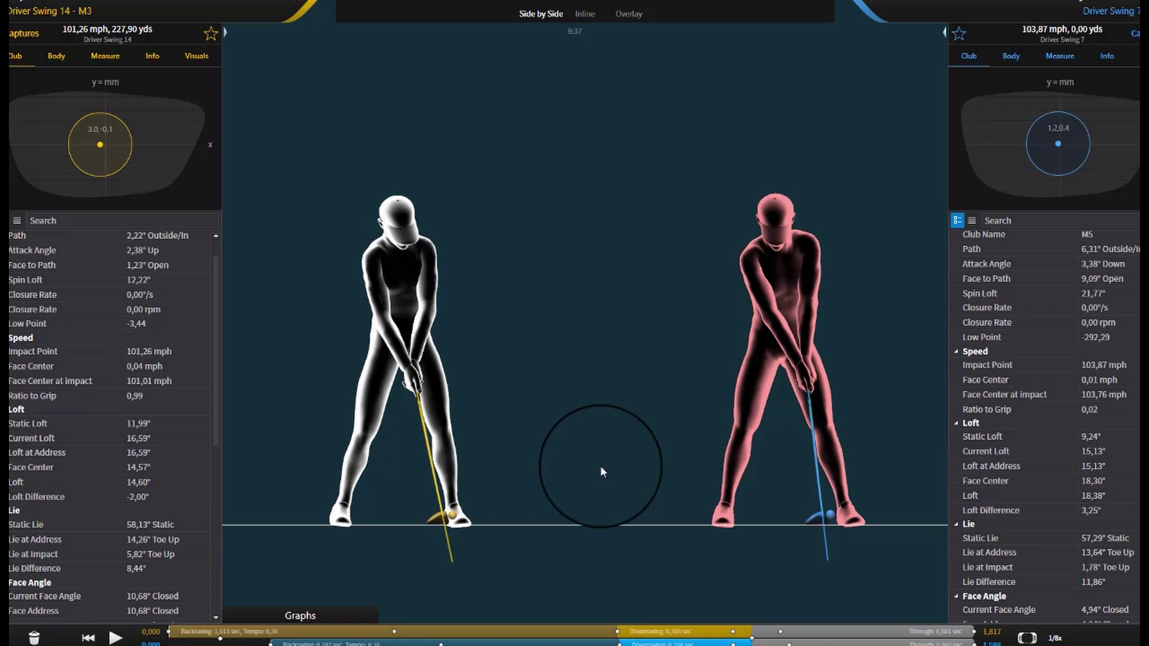
Zoom onto Driver Swing 14 at the top of its backswing and show its Shaft readings (grip speed 0,90 mph).
drag(551, 396, 806, 385)
scroll(781, 384, up, 3)
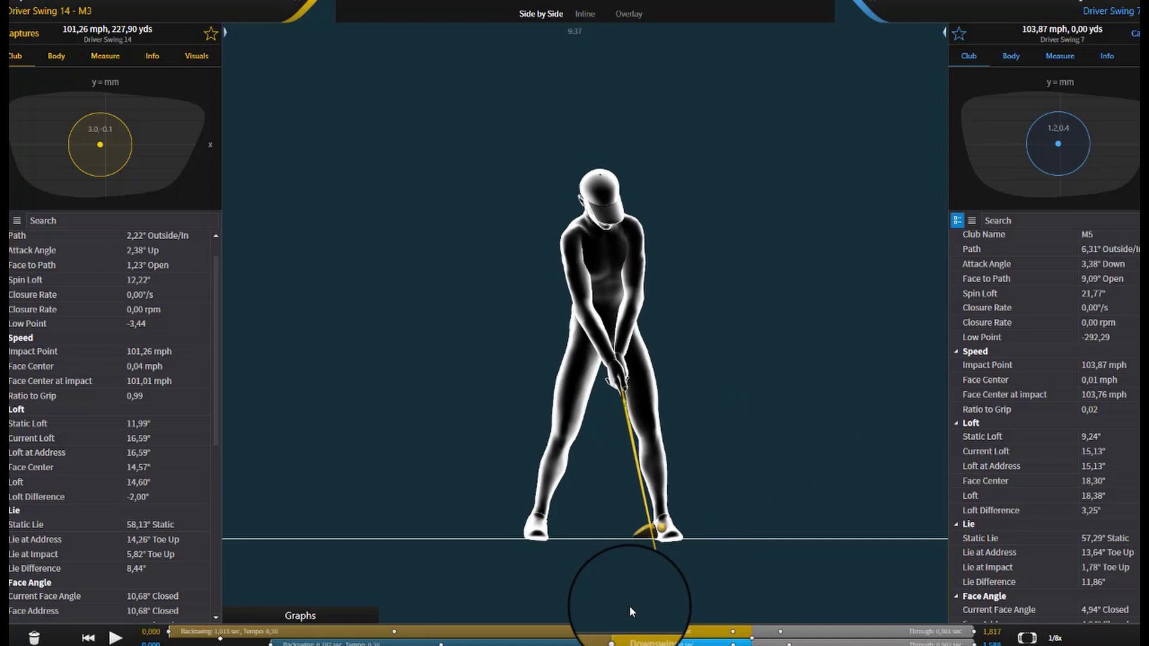
click(629, 631)
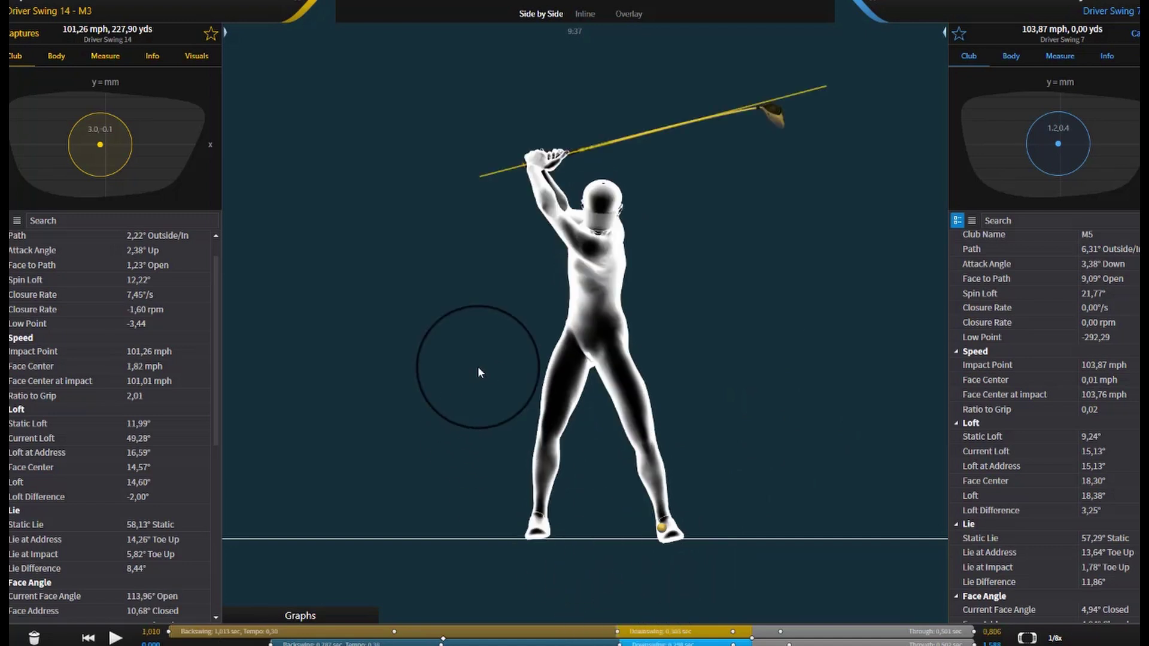
scroll(31, 472, down, 8)
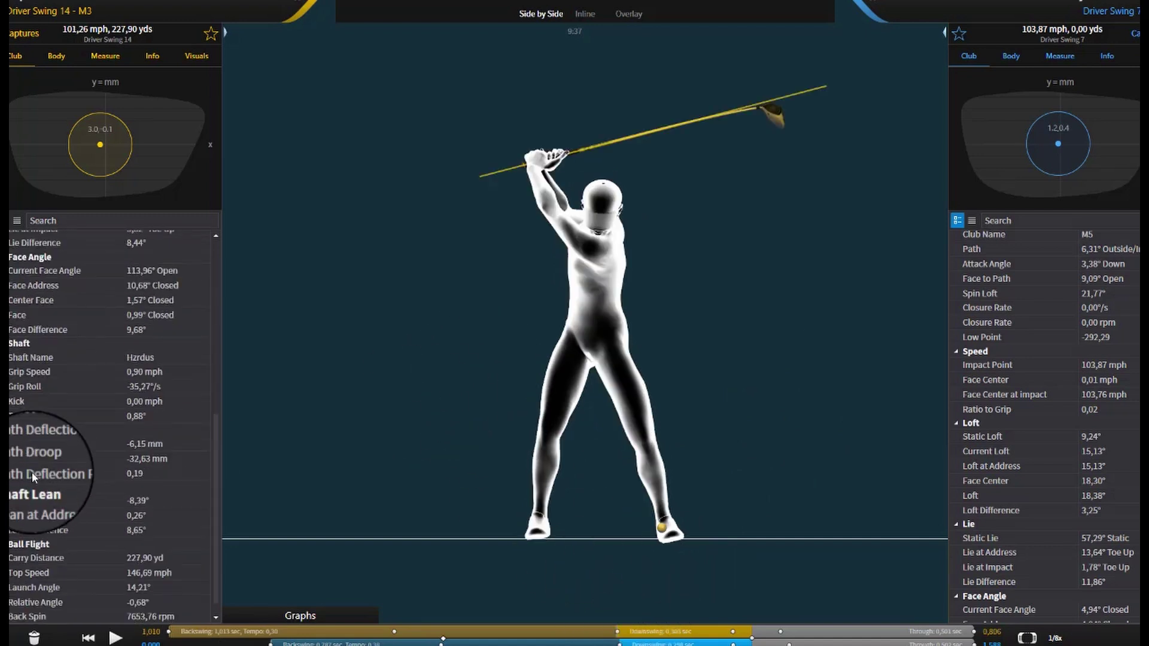
scroll(32, 476, down, 1)
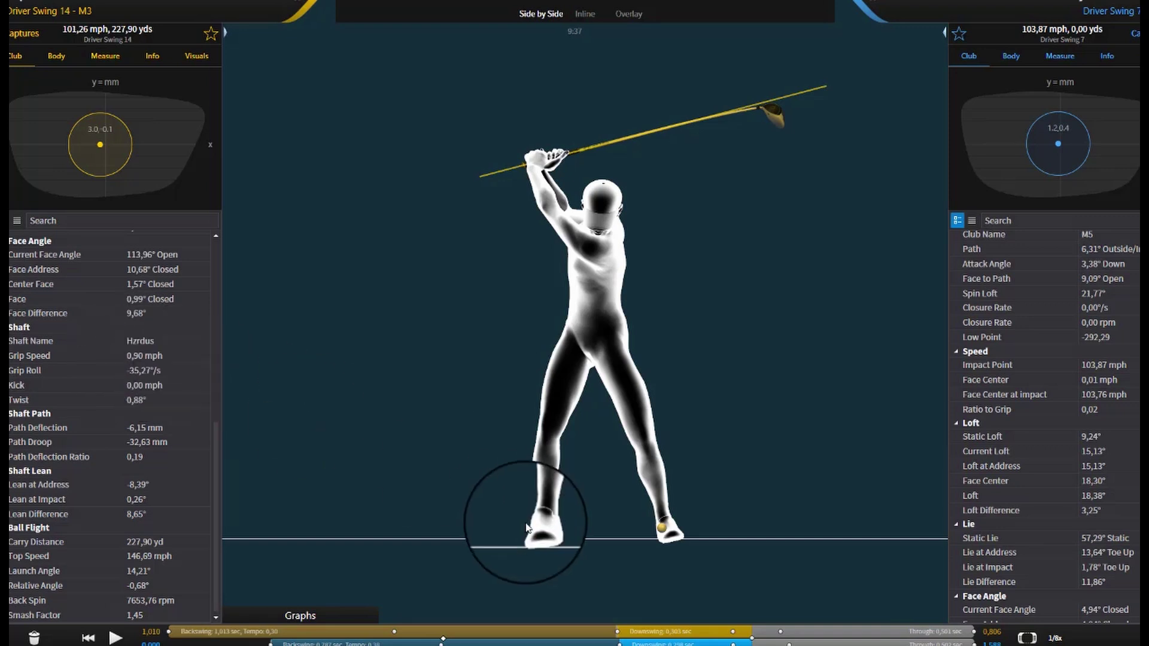
Scrub Driver Swing 14 past maximum grip speed to impact, where grip speed reads 13,73 mph.
drag(625, 626, 712, 626)
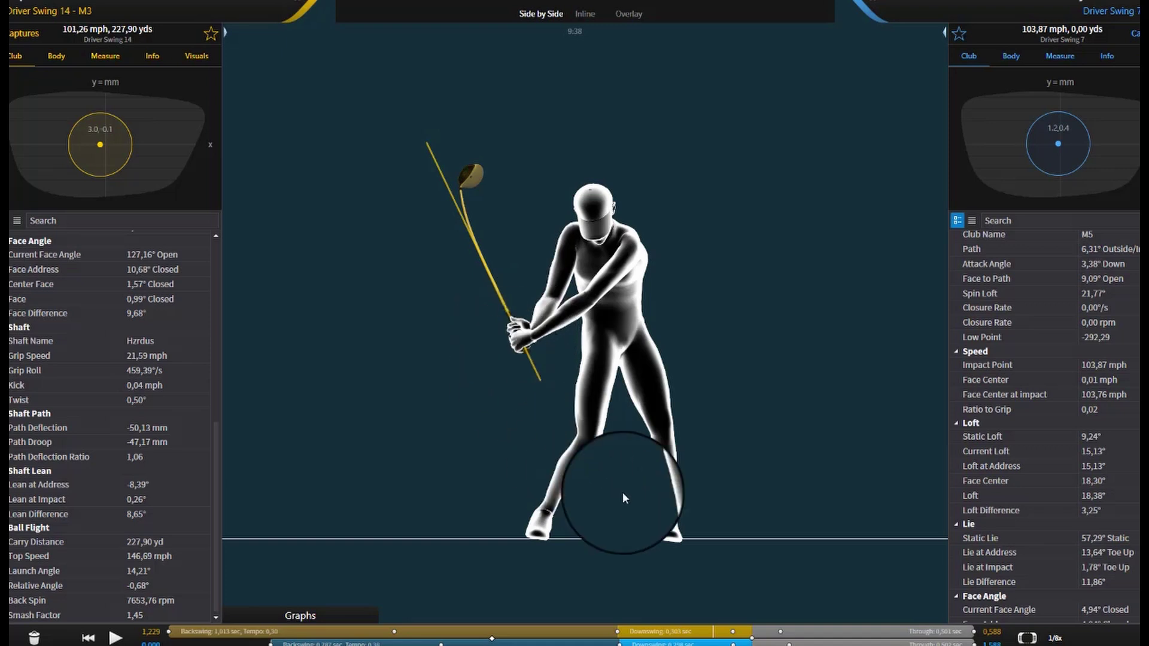
drag(714, 629, 734, 631)
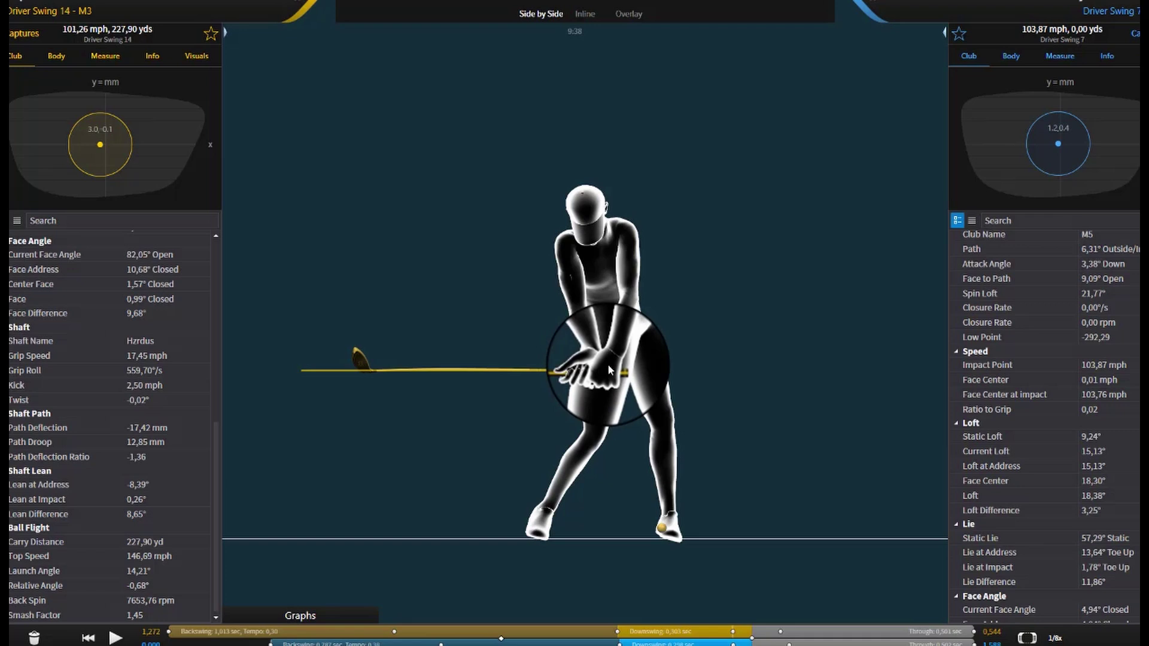
click(753, 638)
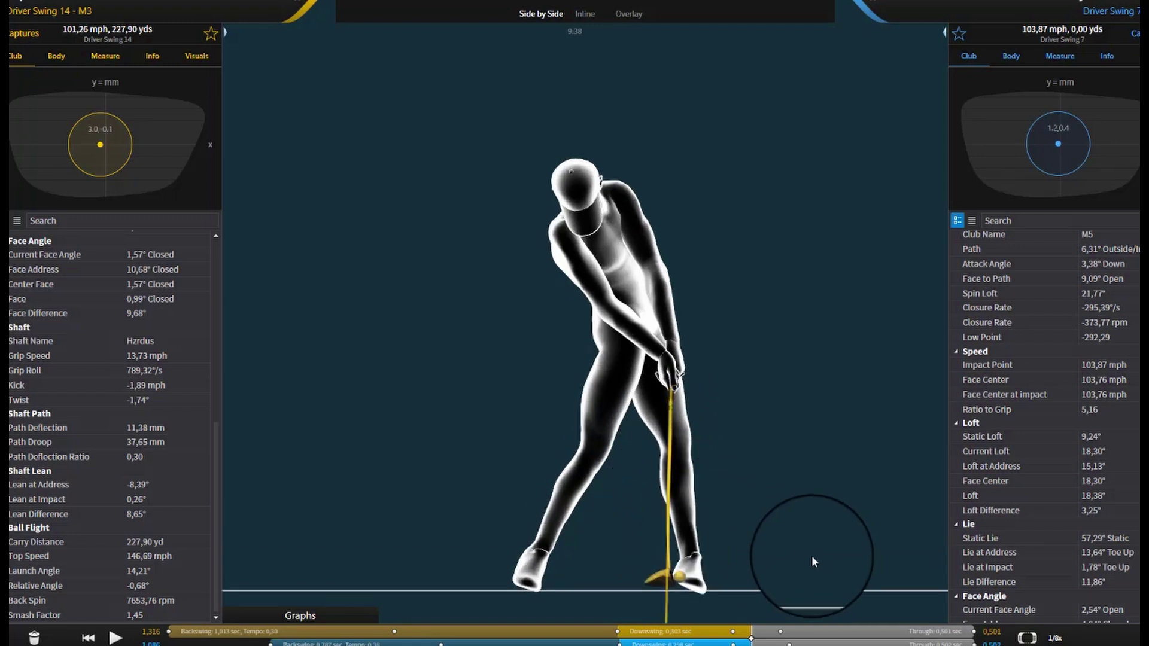
scroll(765, 507, up, 3)
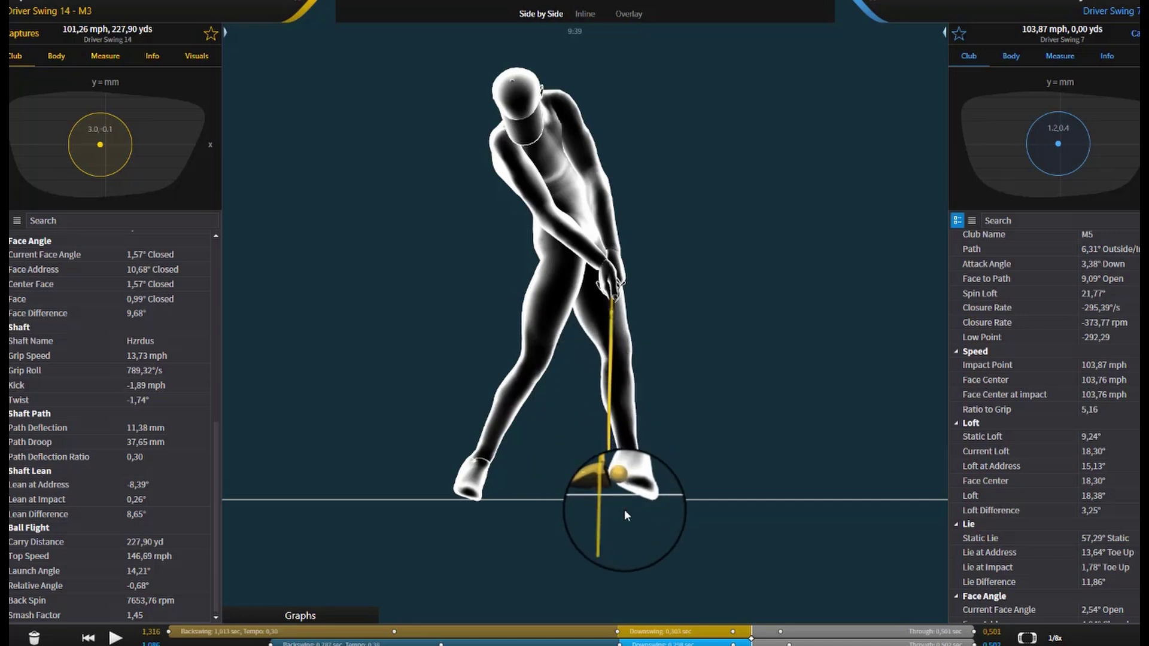
scroll(676, 493, down, 3)
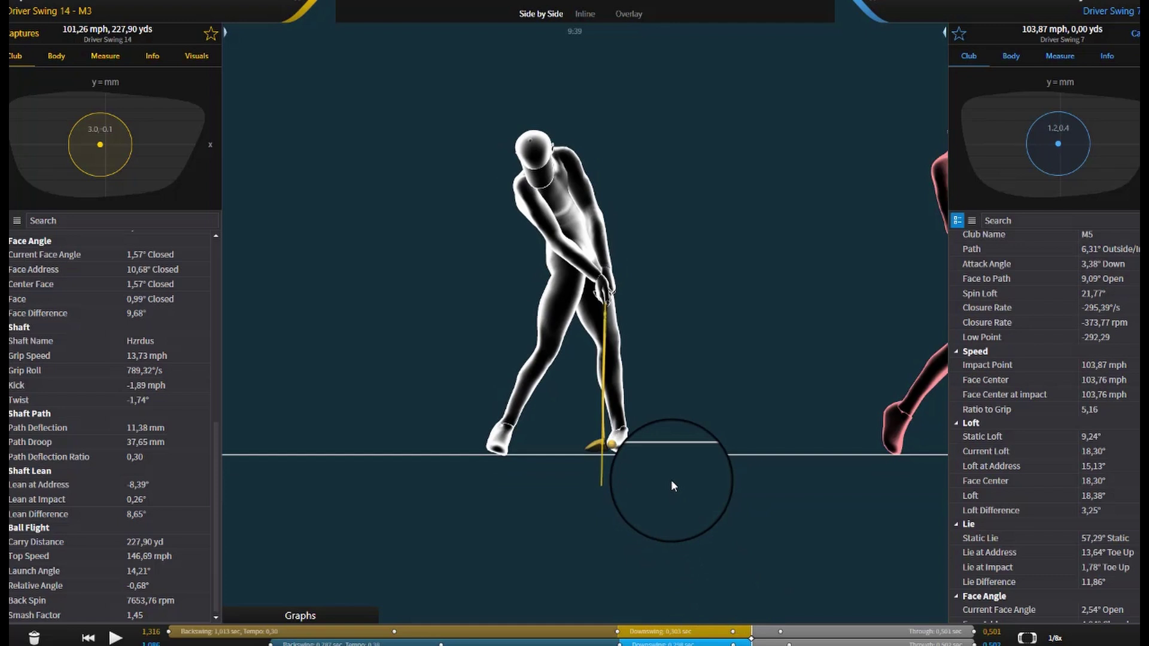
Compare Driver Swing 14's loft at maximum grip speed and at impact (14,57°), then view shaft kick and twist.
middle_drag(670, 479, 742, 520)
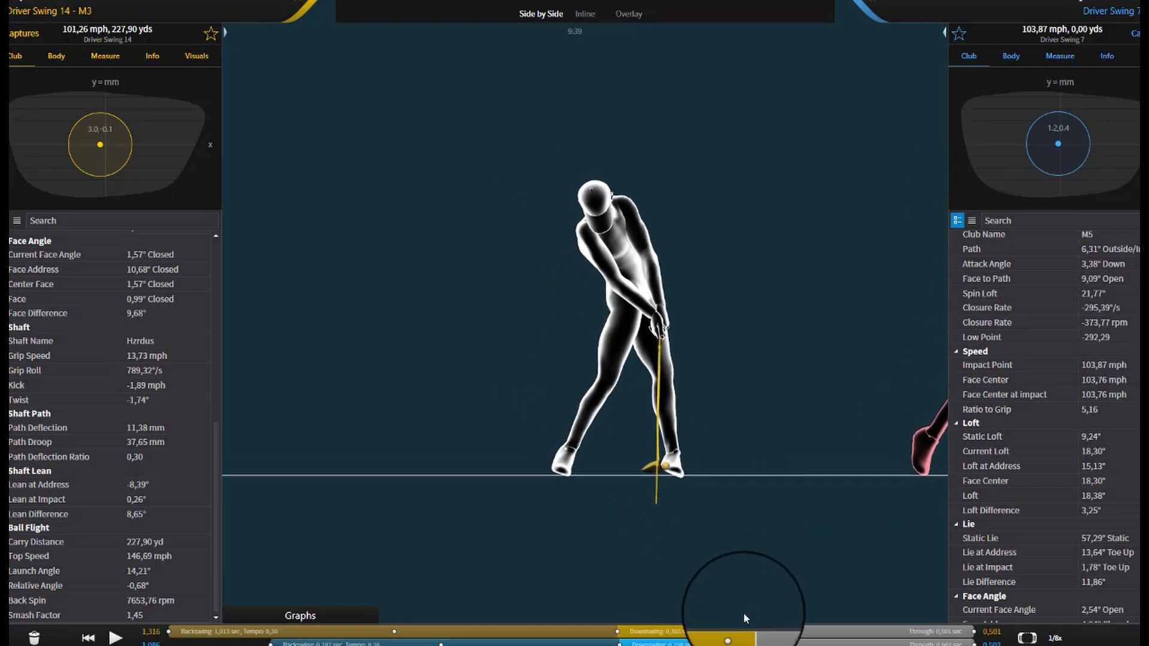
drag(754, 628, 716, 632)
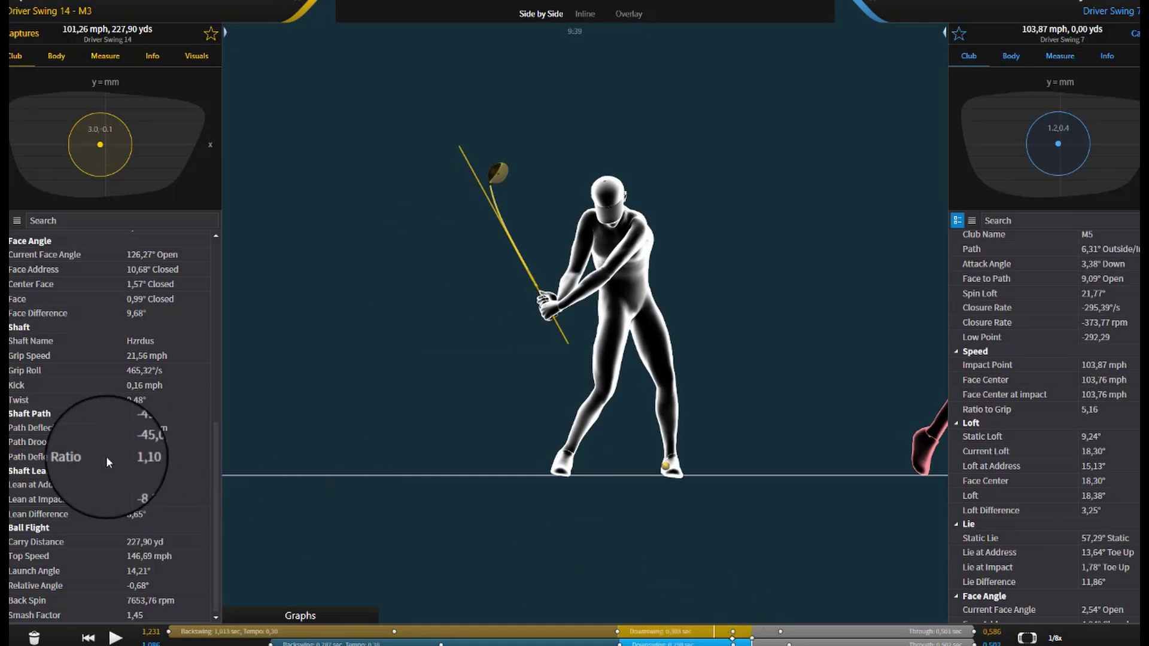
scroll(107, 458, up, 5)
scroll(106, 456, up, 3)
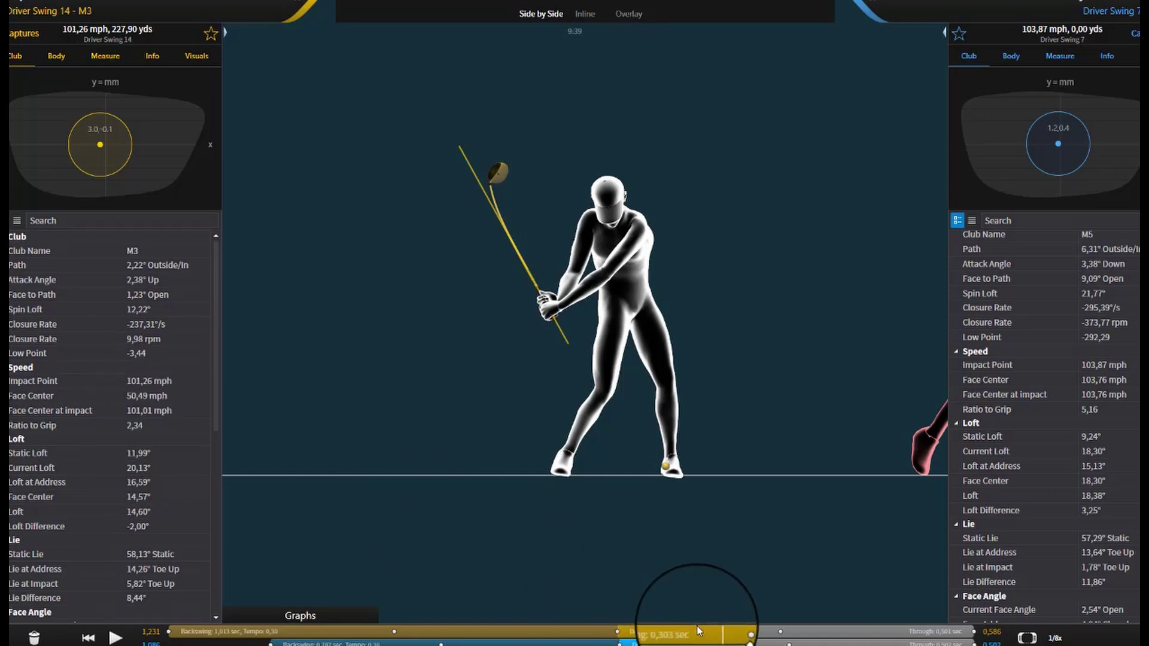
click(753, 638)
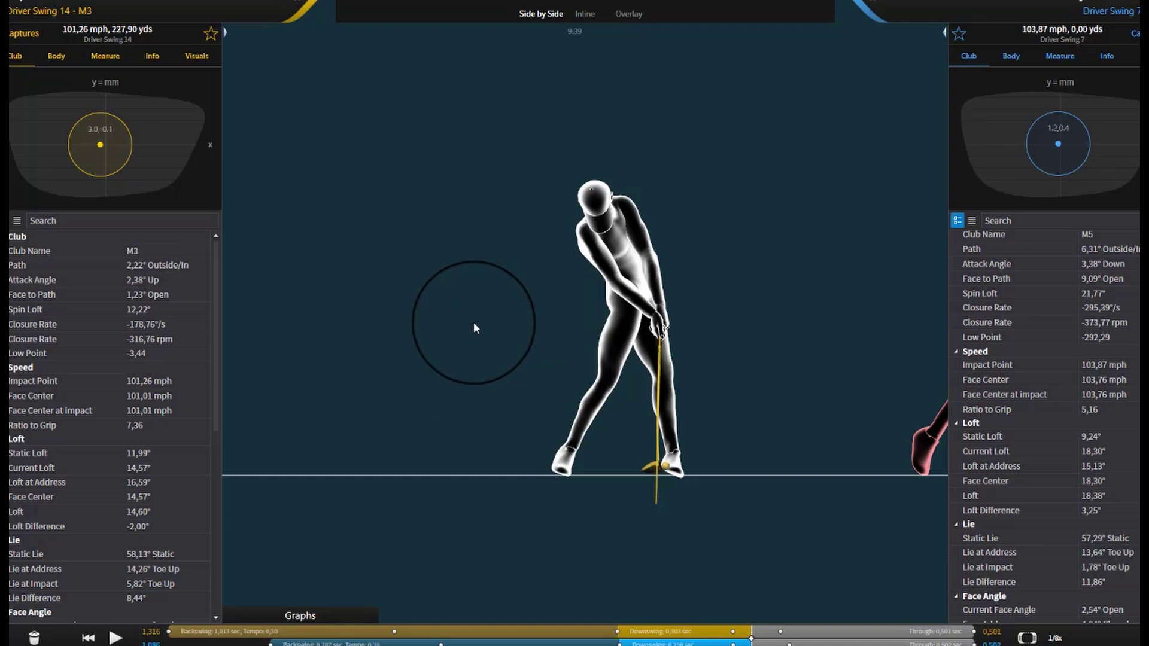
scroll(170, 452, down, 7)
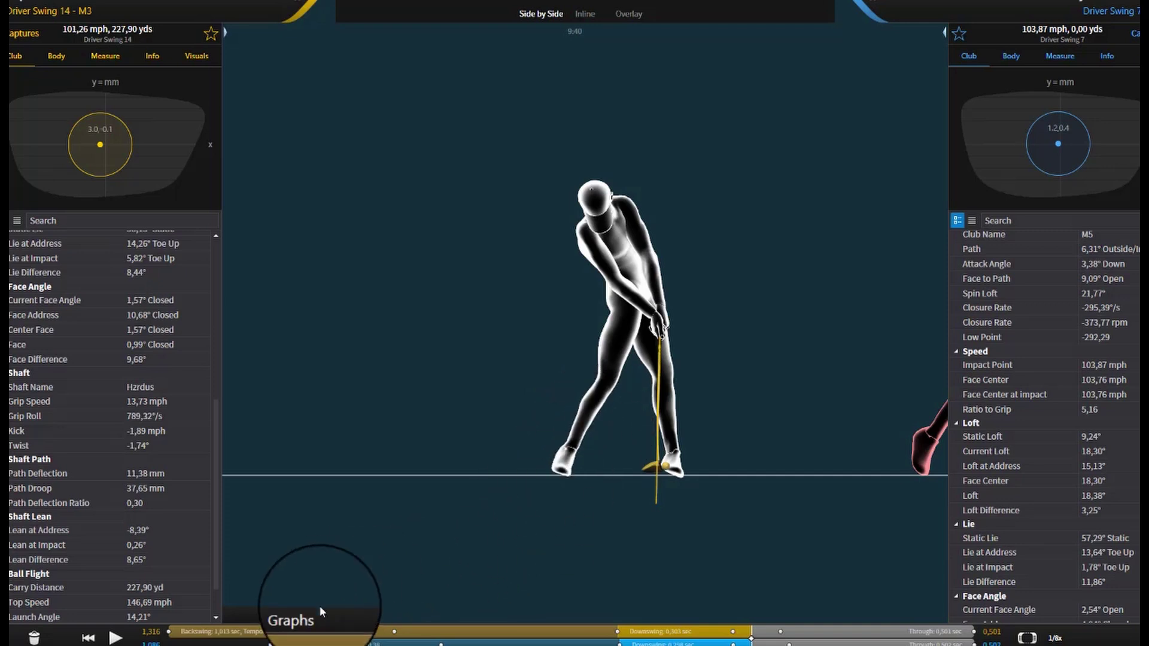
Reset both swings to address and zoom onto the pink golfer, Driver Swing 7.
click(272, 641)
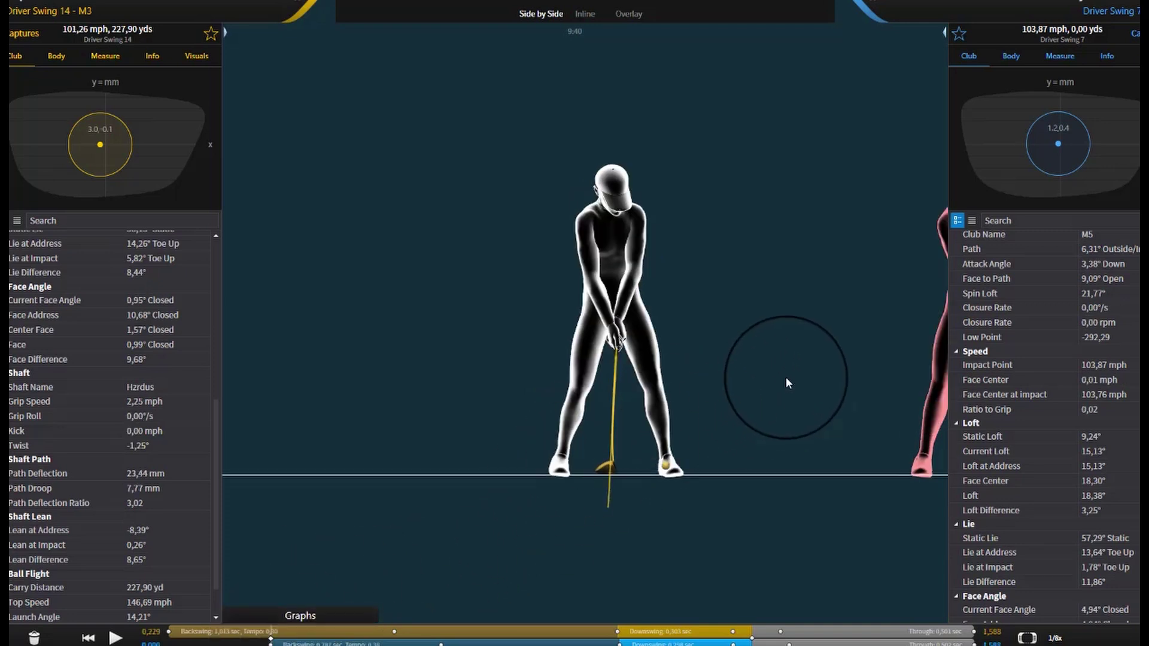
drag(785, 377, 420, 391)
drag(671, 362, 542, 411)
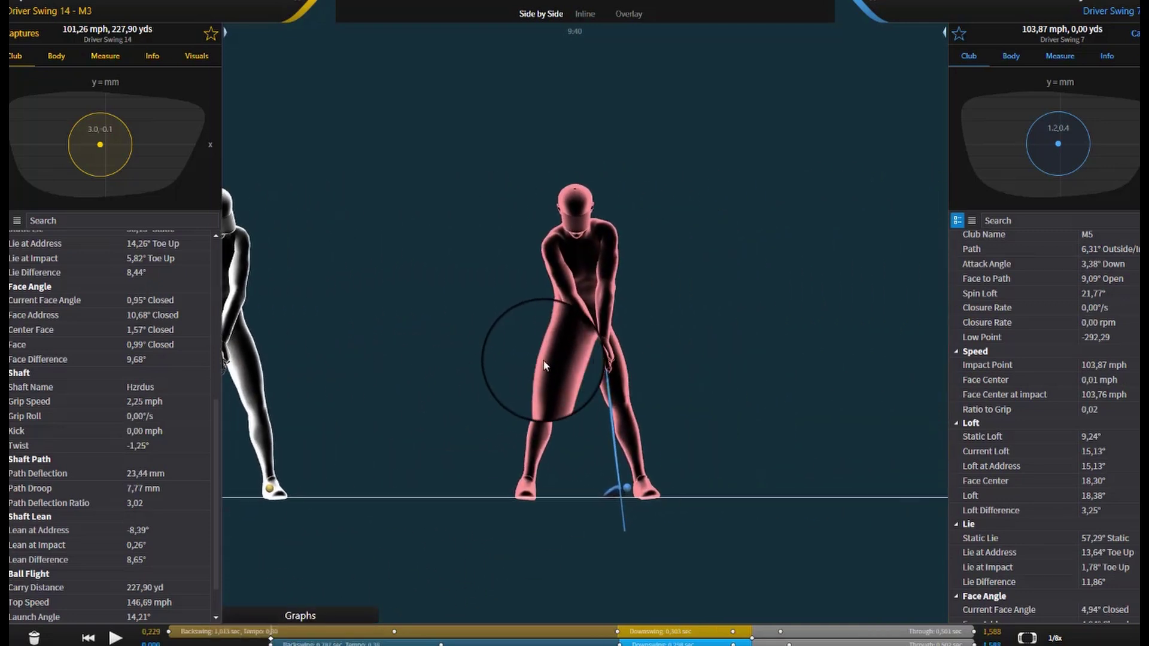
scroll(712, 339, up, 2)
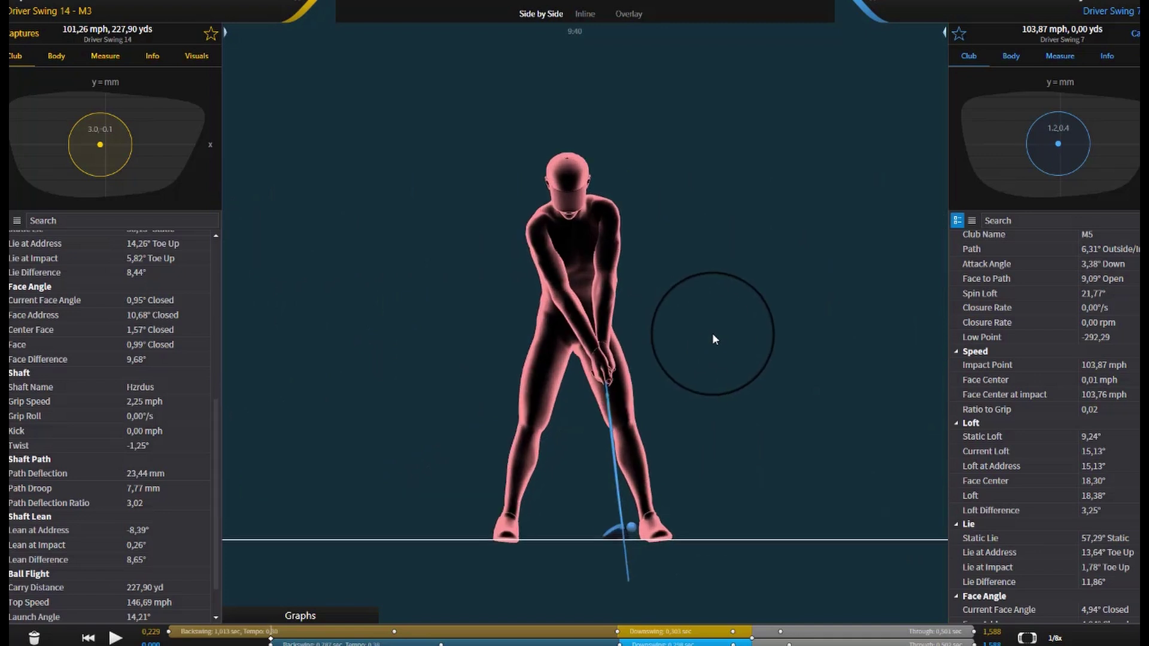
Put Driver Swing 7 at the top of its backswing and show its Shaft readings, grip speed 1,27 mph.
click(619, 632)
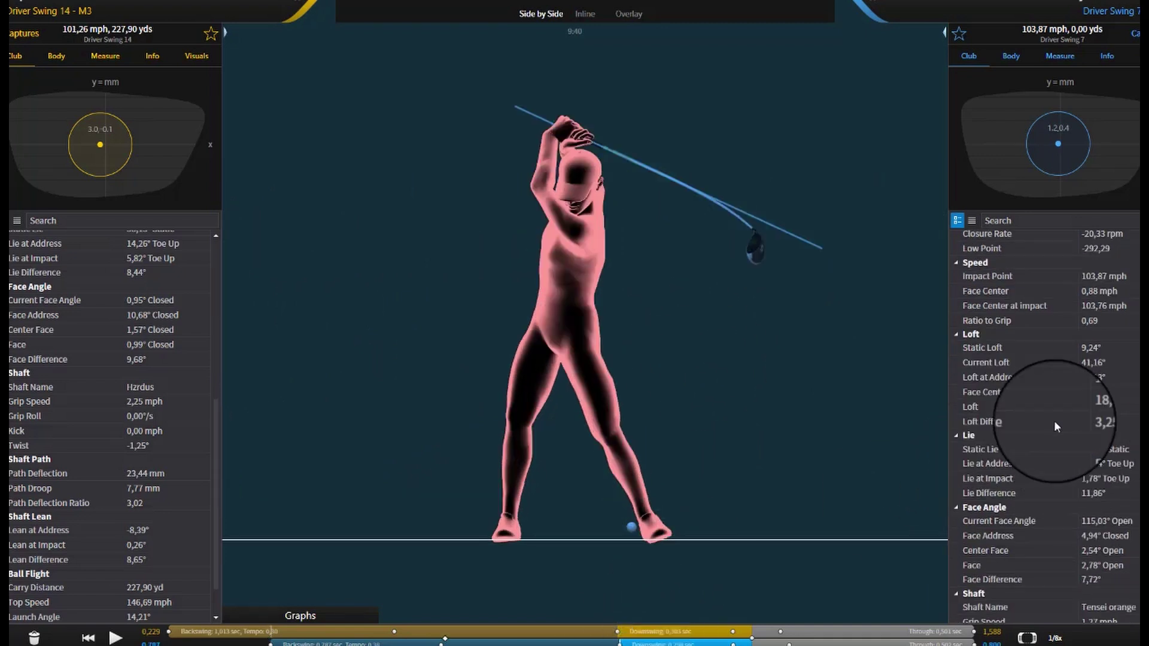
scroll(1041, 389, down, 5)
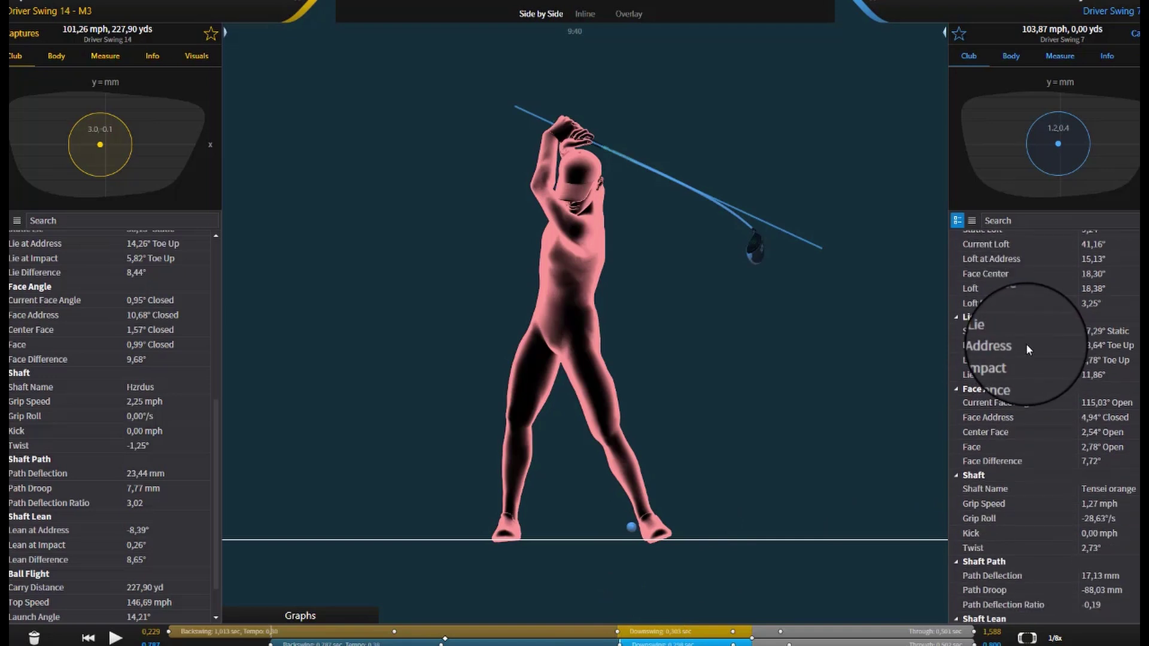
scroll(1025, 344, down, 3)
scroll(1025, 344, down, 1)
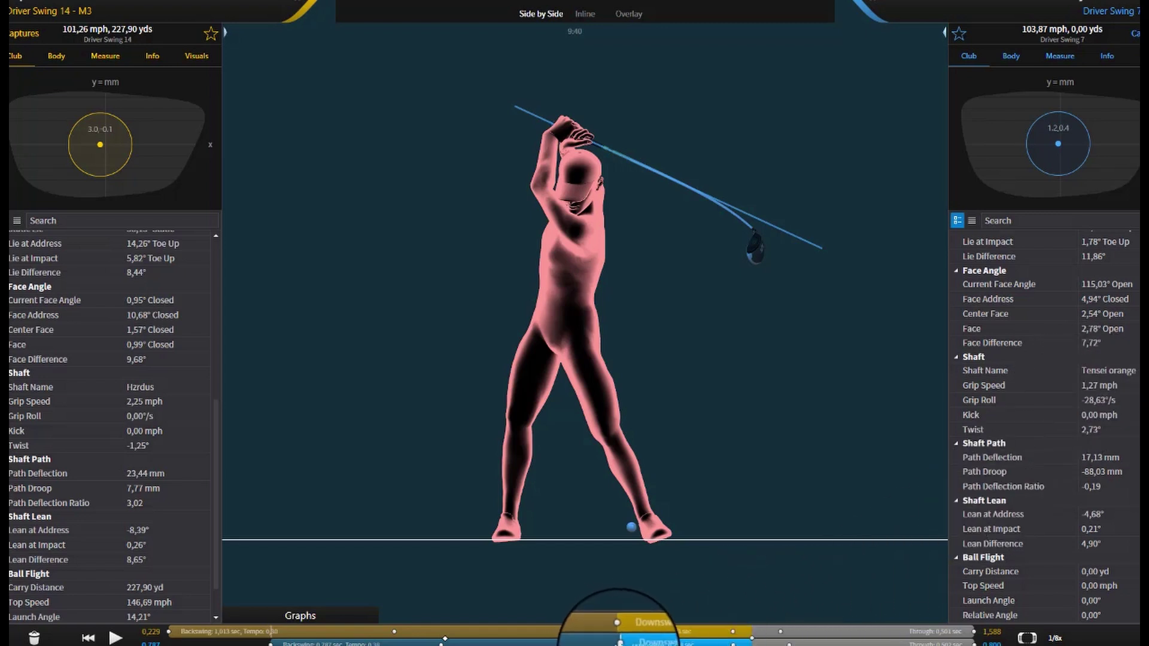
Scrub Driver Swing 7's downswing to maximum grip speed, 21,23 mph, just before impact.
drag(617, 624, 722, 623)
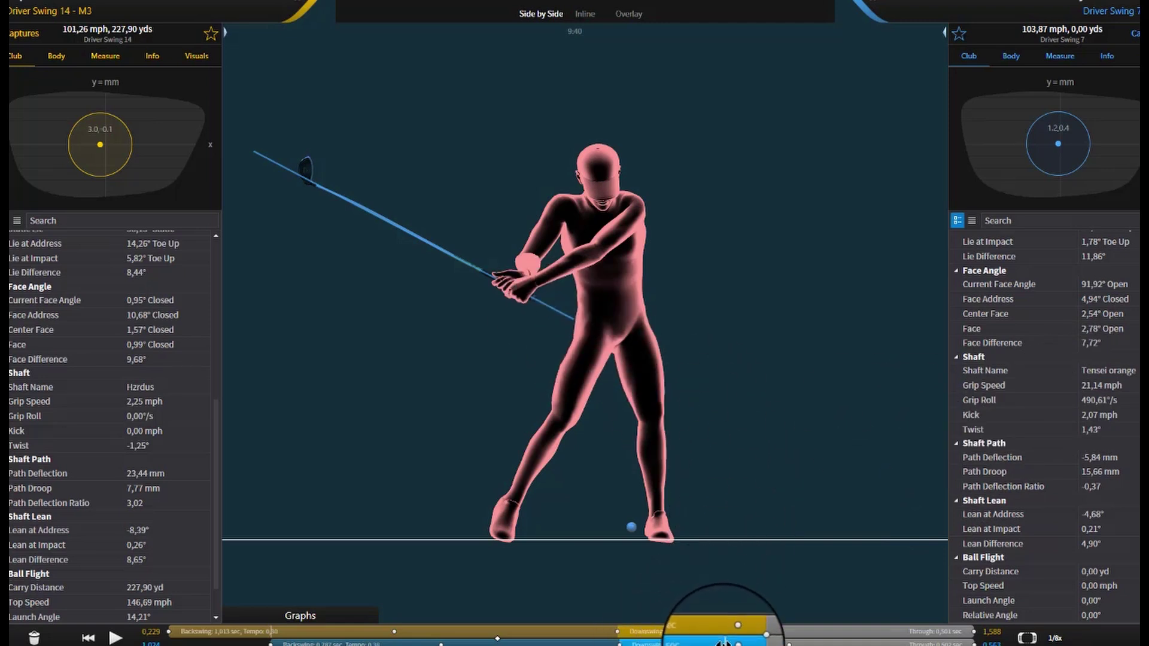
drag(724, 642, 731, 642)
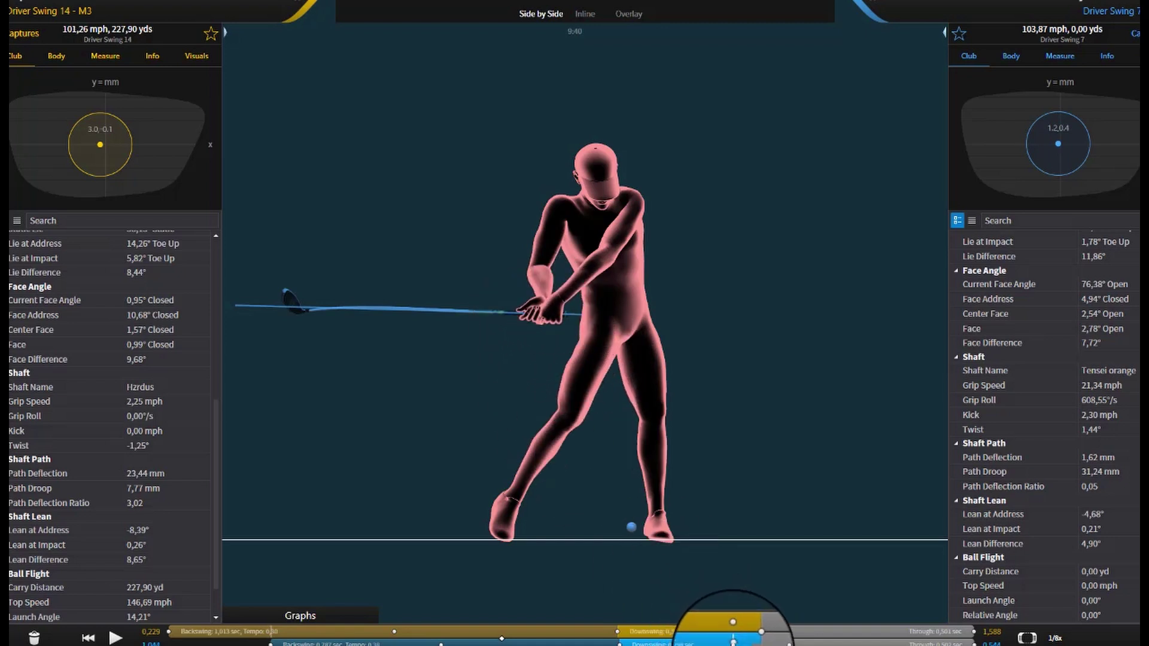
drag(733, 640, 736, 640)
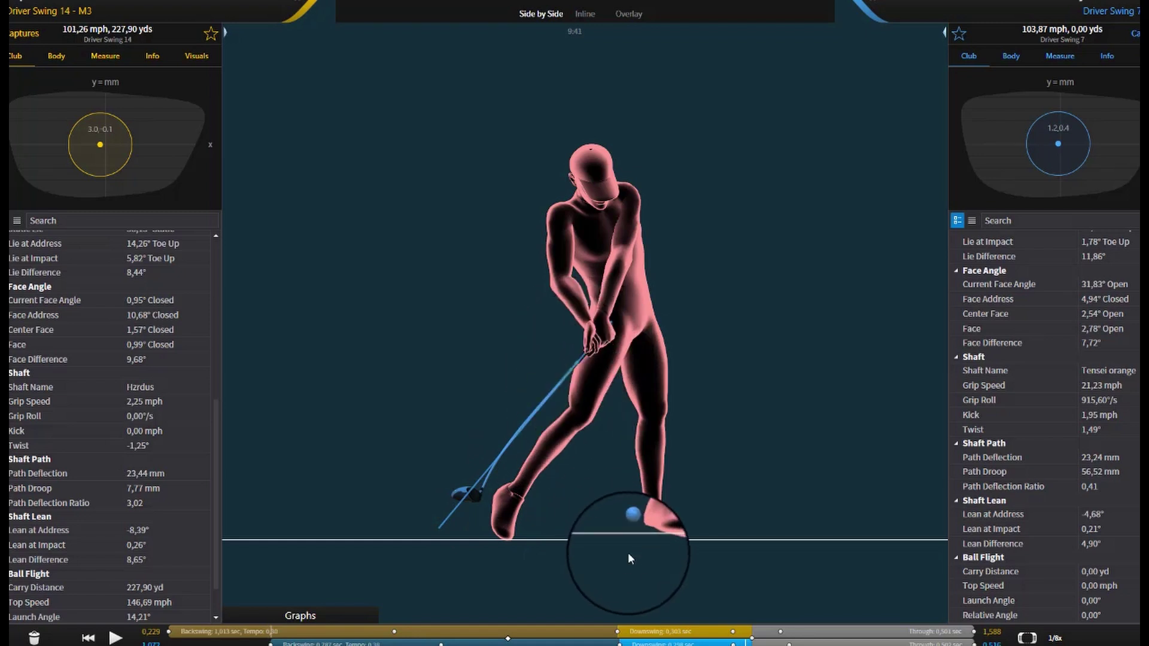
Put Driver Swing 7 at impact and show its Speed and Loft readings, current loft 18,30°.
click(752, 639)
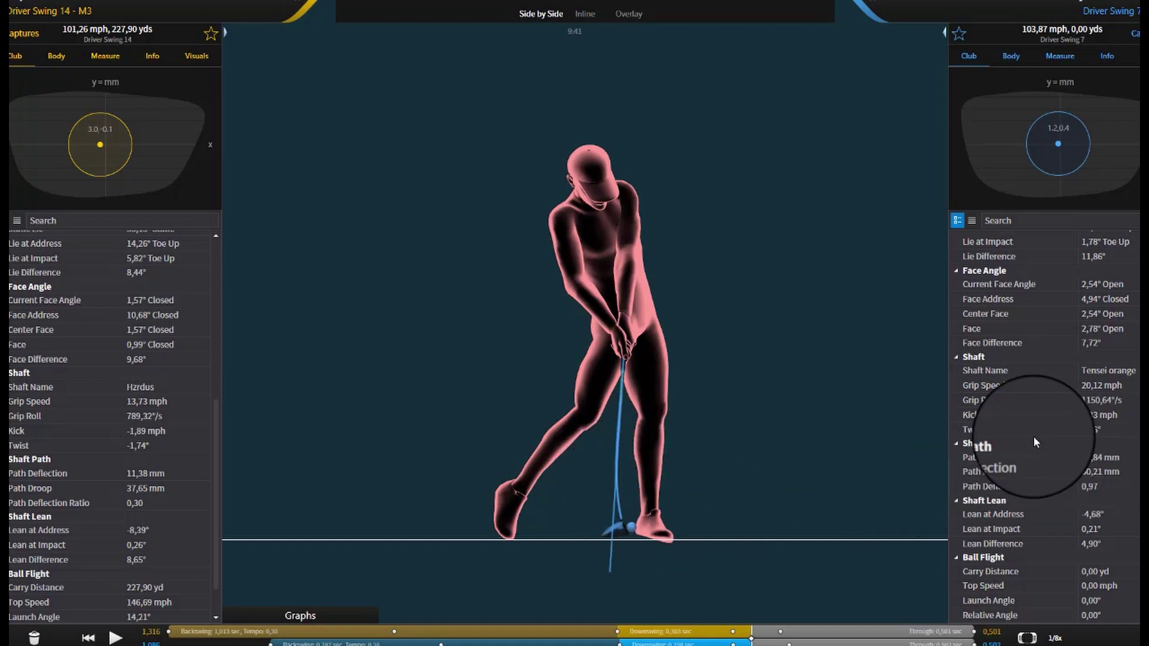
scroll(1033, 426, up, 3)
scroll(1029, 428, up, 5)
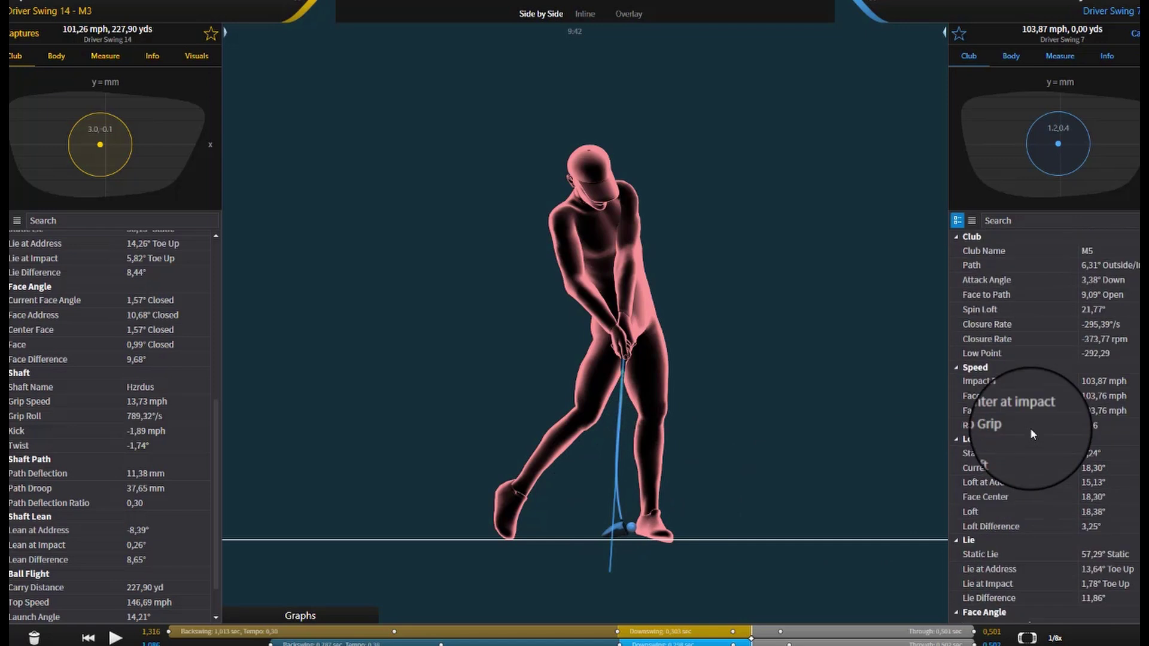
scroll(1029, 428, down, 2)
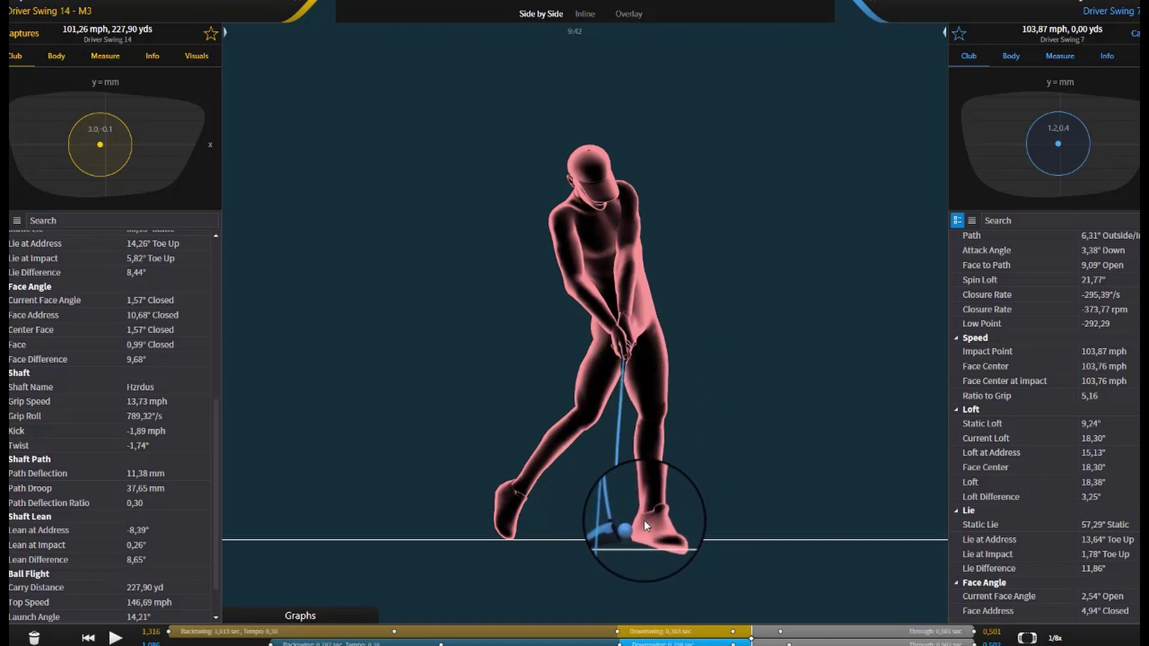
scroll(62, 453, up, 7)
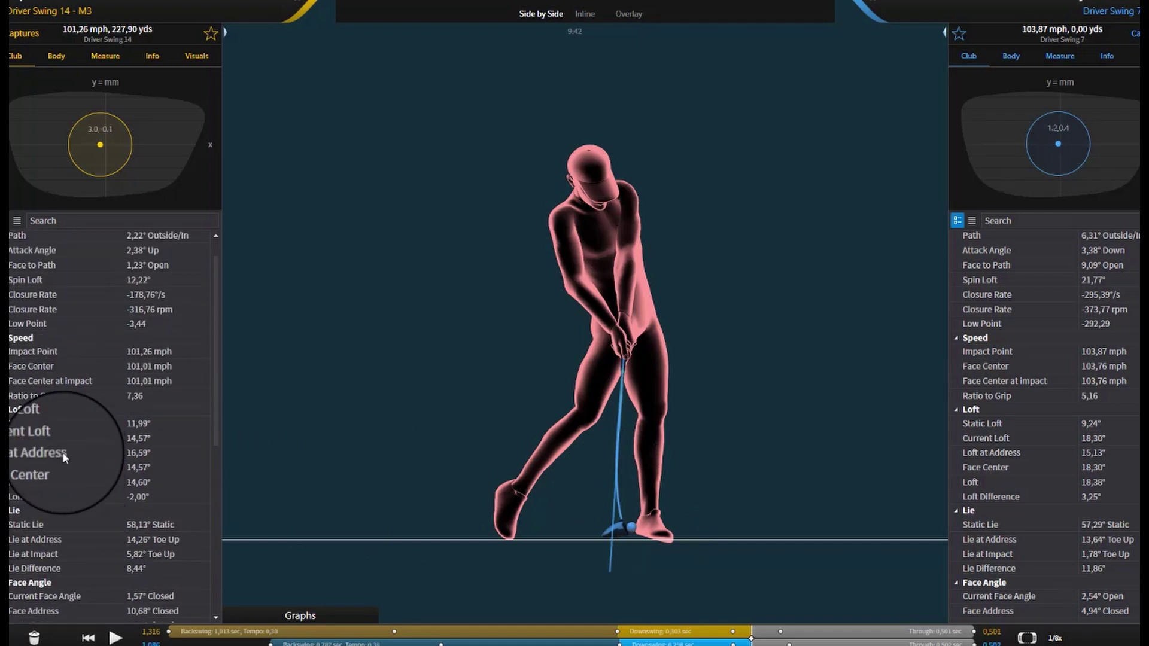
scroll(62, 451, up, 1)
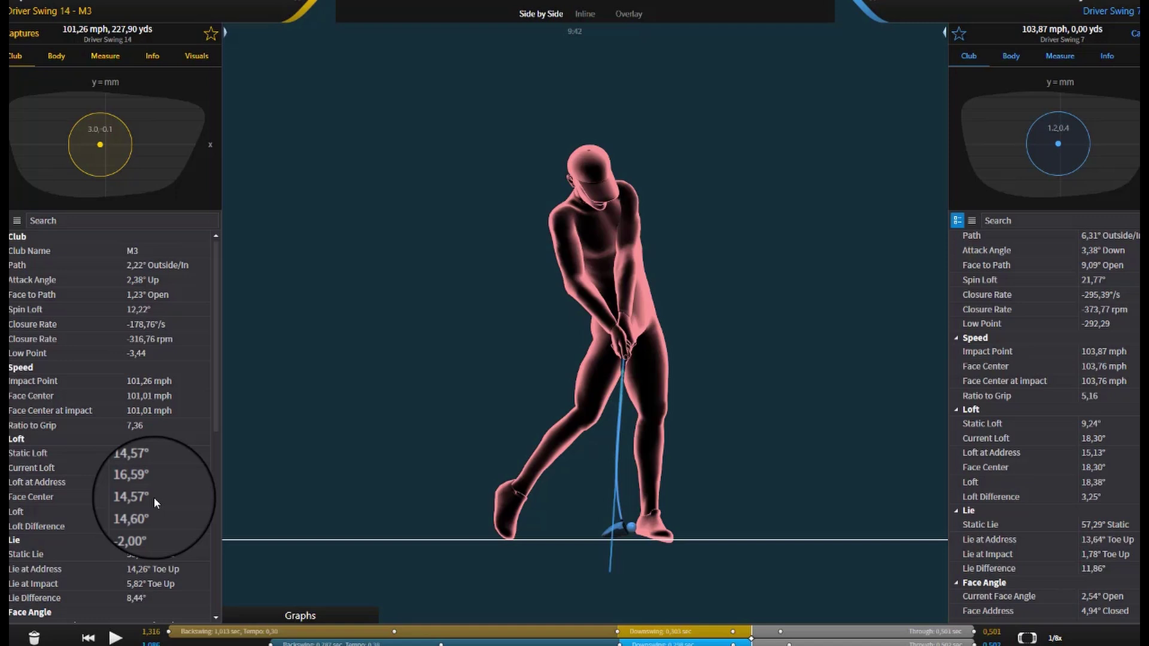
scroll(153, 496, down, 6)
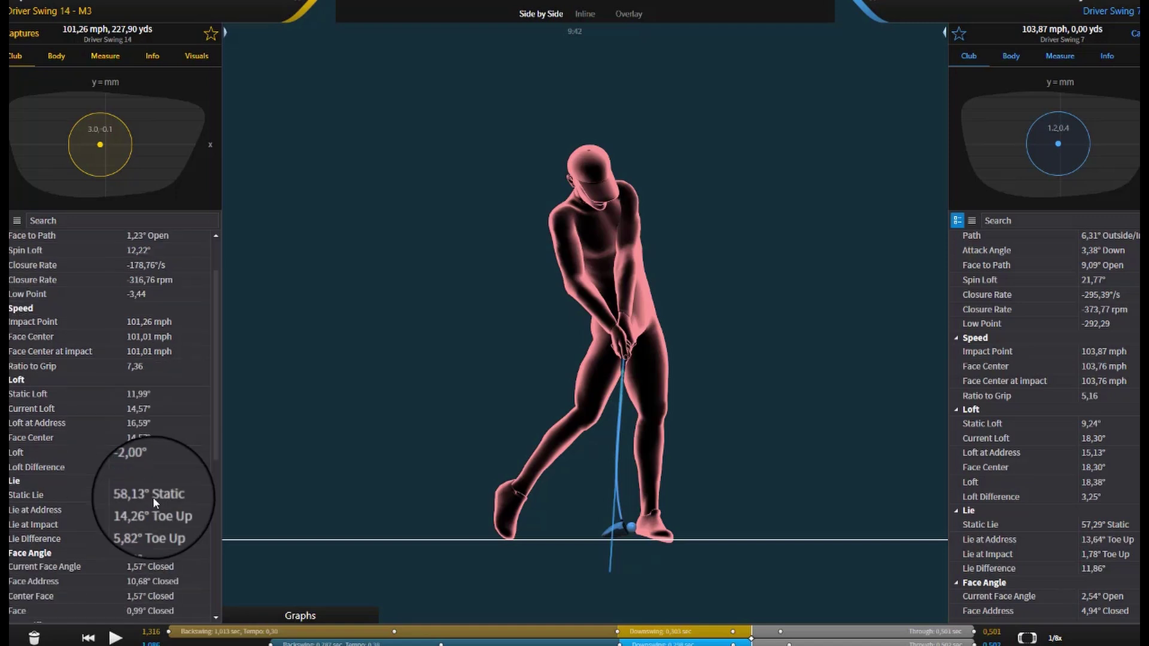
scroll(151, 497, down, 3)
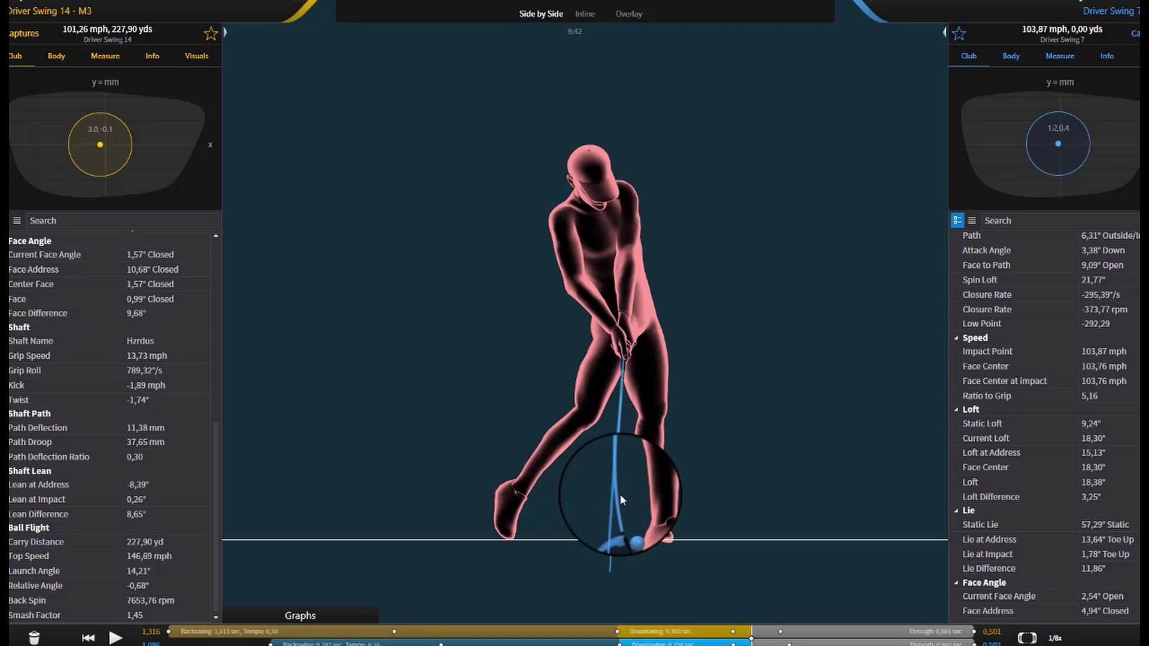
Zoom out until Driver Swing 14 and Driver Swing 7 both appear at impact.
scroll(620, 494, down, 5)
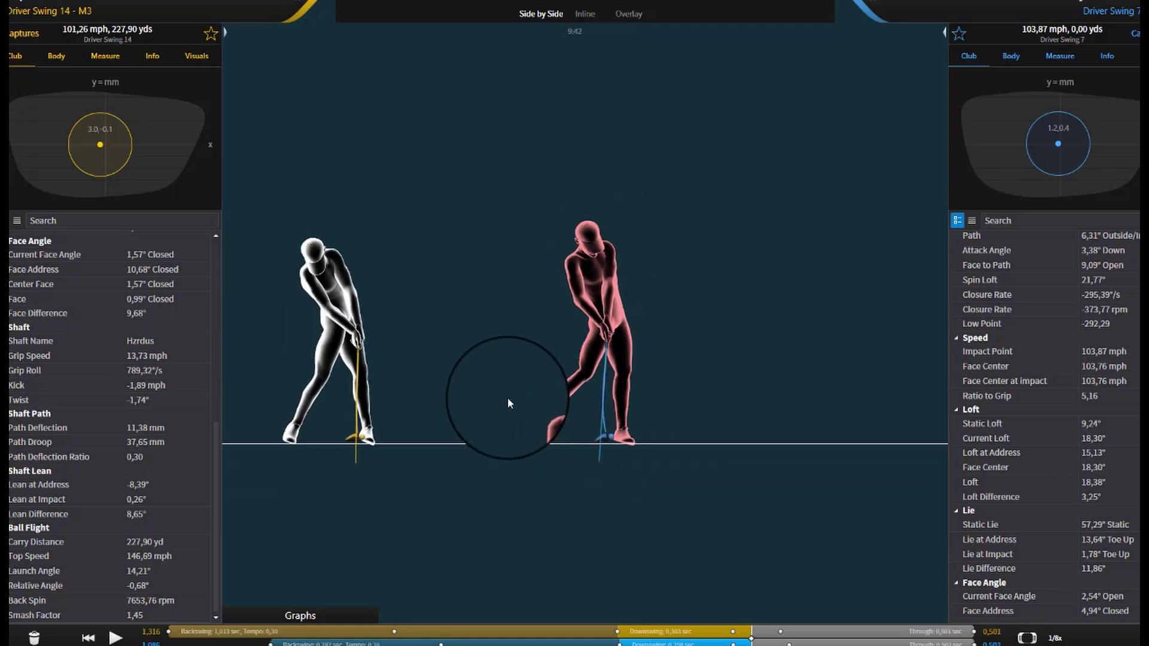